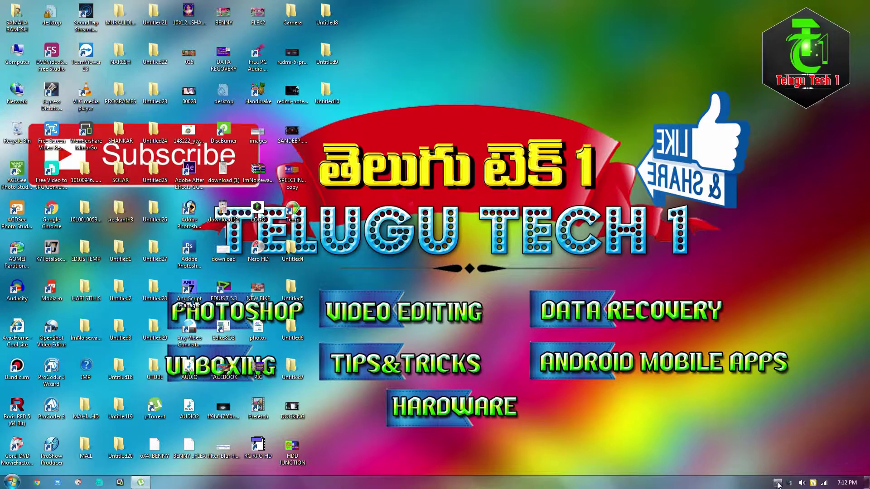
Briefly show and hide the hidden notification icons, then open and dismiss the desktop context menu
{"action": "left_click", "coordinate": [778, 485]}
{"action": "left_click", "coordinate": [631, 229]}
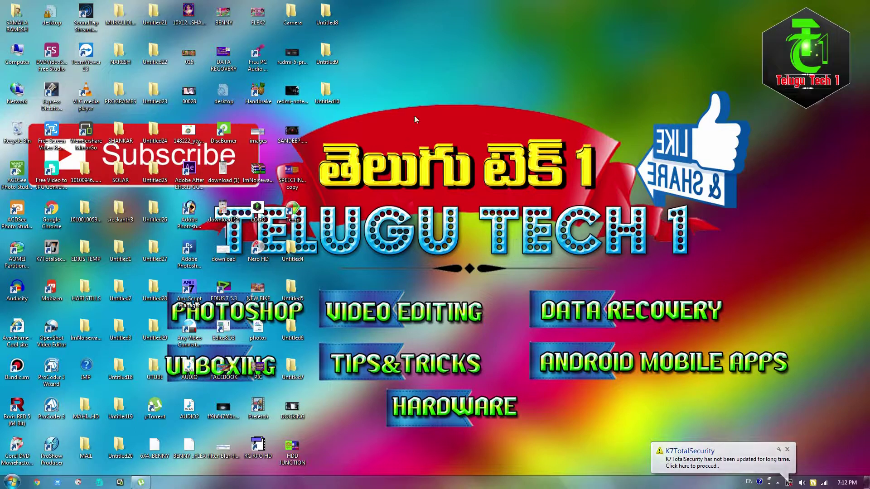
{"action": "right_click", "coordinate": [425, 86]}
{"action": "left_click", "coordinate": [432, 120]}
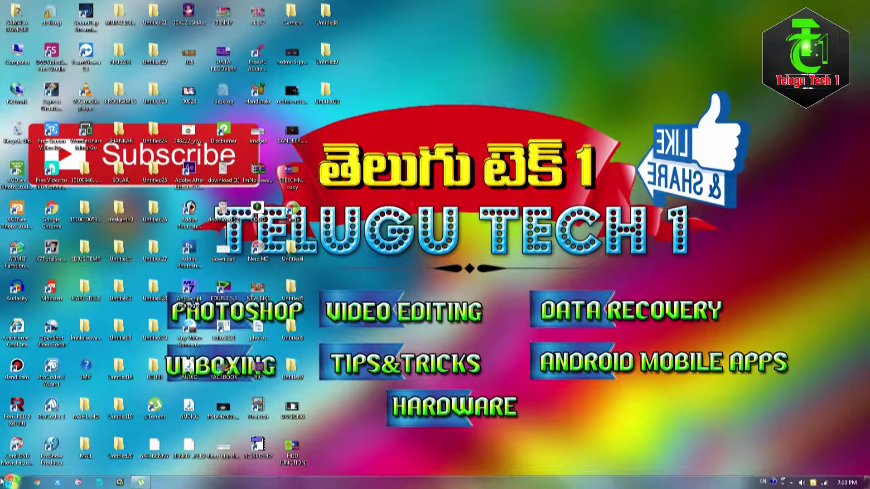
In Chrome, search Google for wetransfer and open the WeTransfer website
{"action": "left_click", "coordinate": [36, 483]}
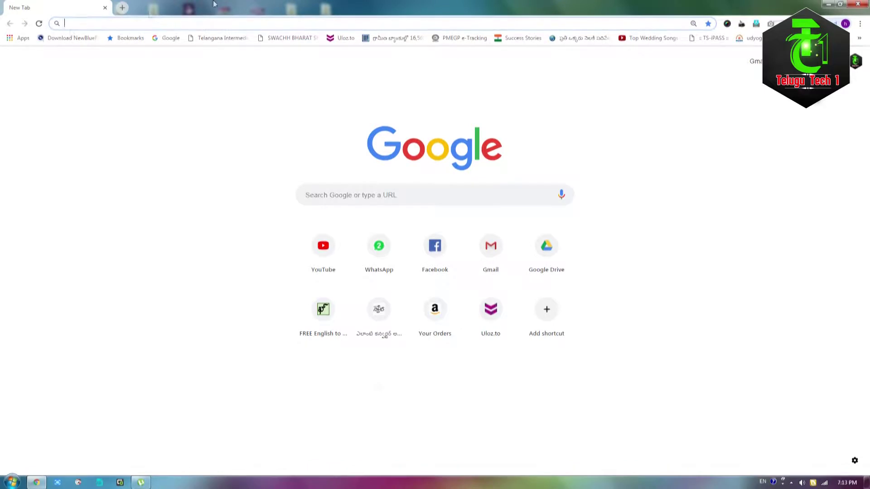
{"action": "type", "text": "WETRANSFER"}
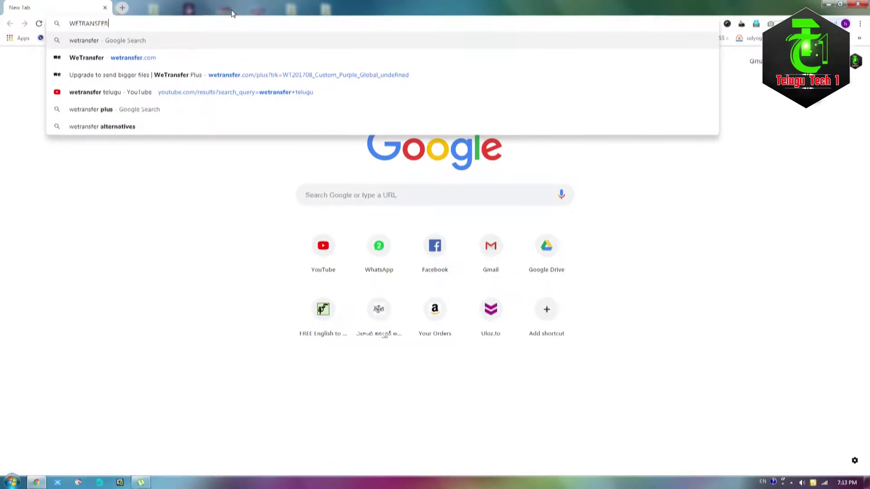
{"action": "key", "text": "Return"}
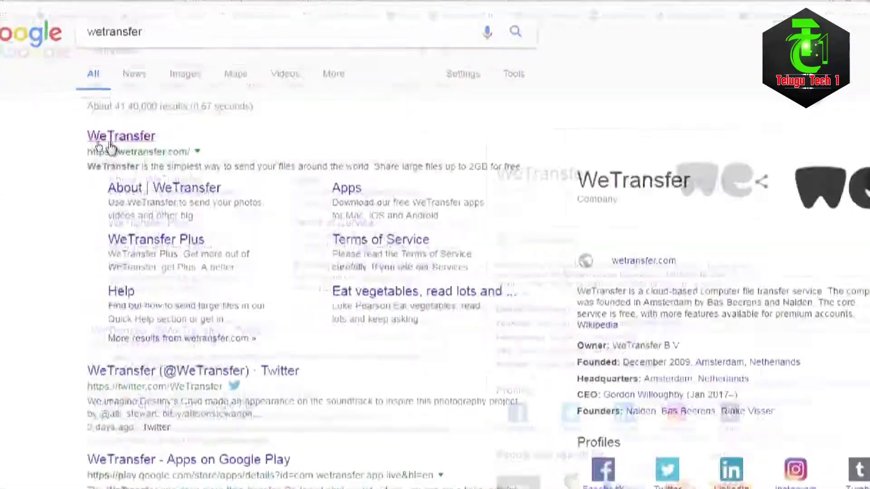
{"action": "left_click", "coordinate": [125, 138]}
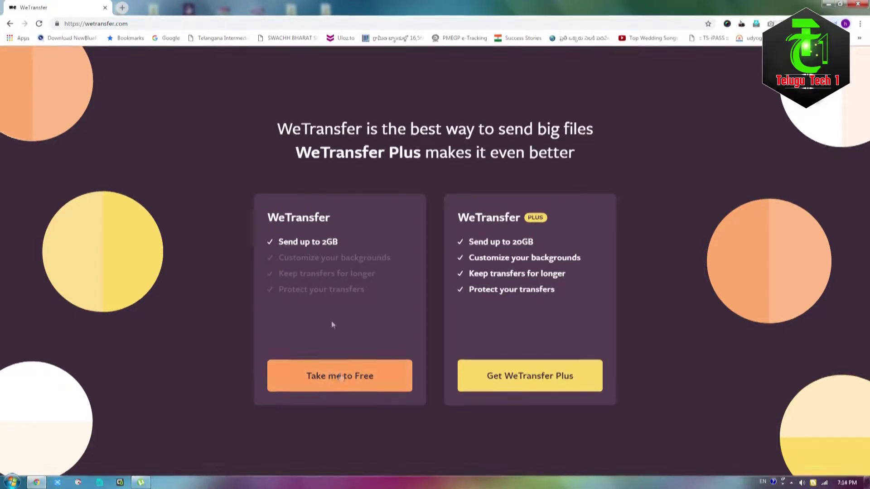
Pick the free plan and enter the recipient's e-mail, your own e-mail and message 'SDFJDSFDSFHRLF'
{"action": "left_click", "coordinate": [340, 376]}
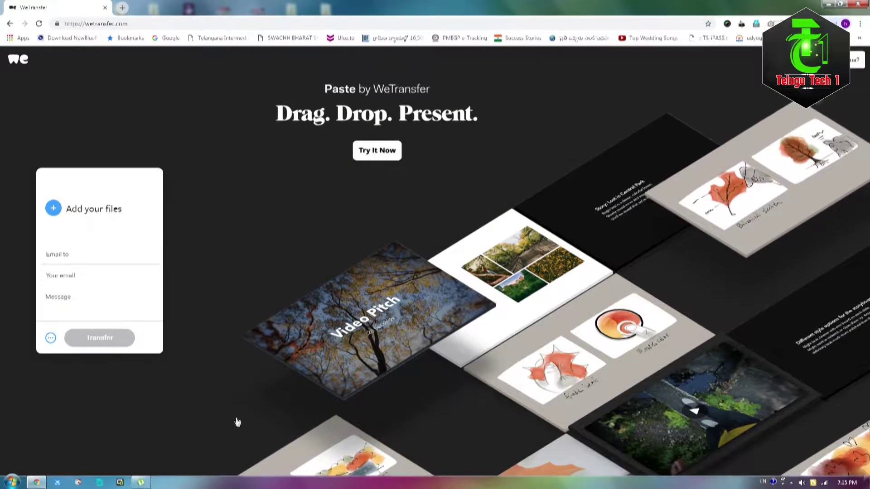
{"action": "left_click", "coordinate": [77, 255]}
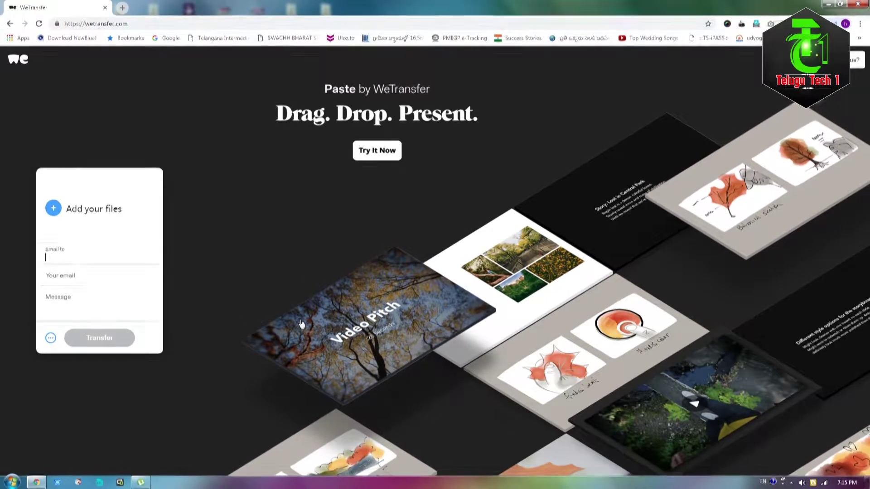
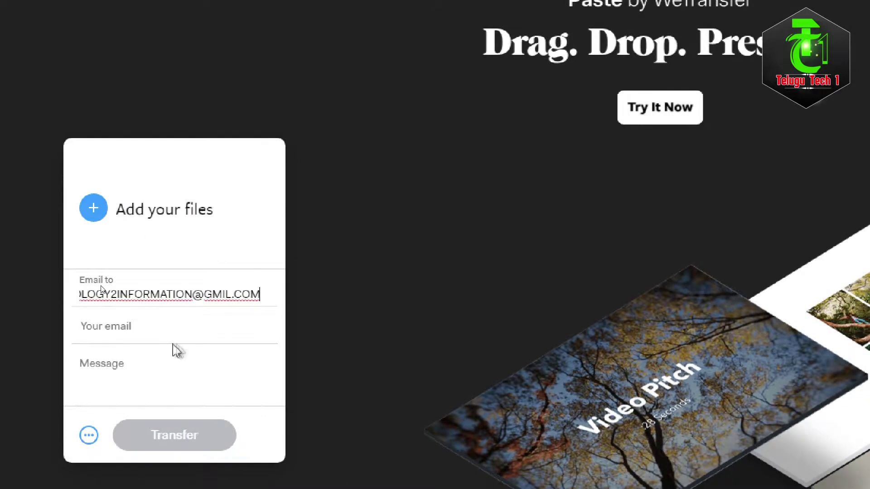
{"action": "left_click", "coordinate": [167, 336]}
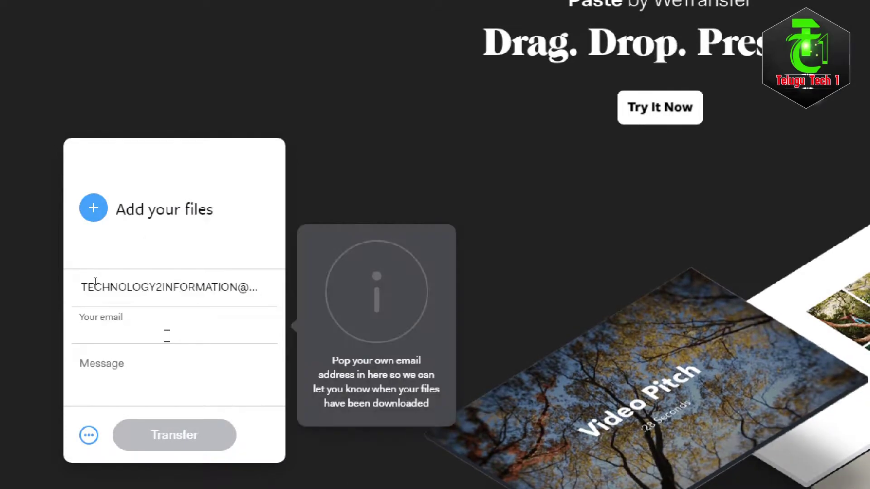
{"action": "left_click", "coordinate": [87, 380]}
{"action": "type", "text": "SDFJDSFDSFHRLF"}
{"action": "scroll", "coordinate": [86, 430], "scroll_direction": "down", "scroll_amount": 1}
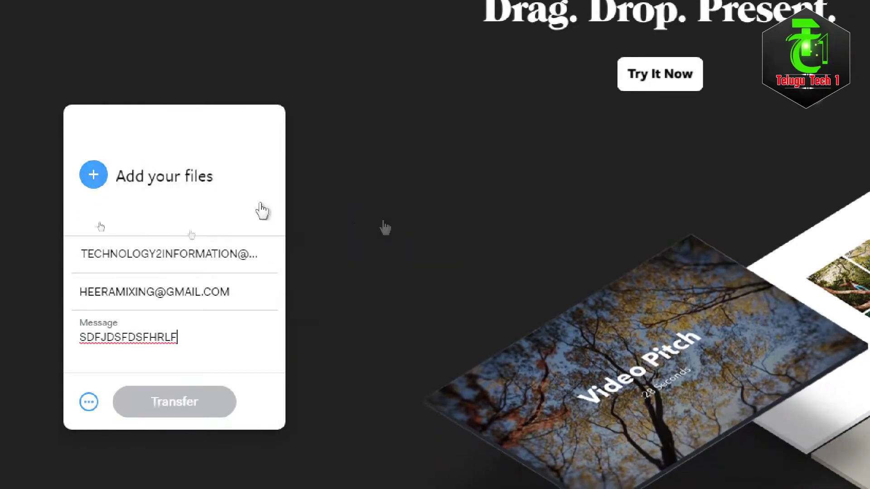
Attach DOCKING.mp4 and then HDD JUNCTION.JPG from the Desktop folder to the transfer
{"action": "left_click", "coordinate": [93, 175]}
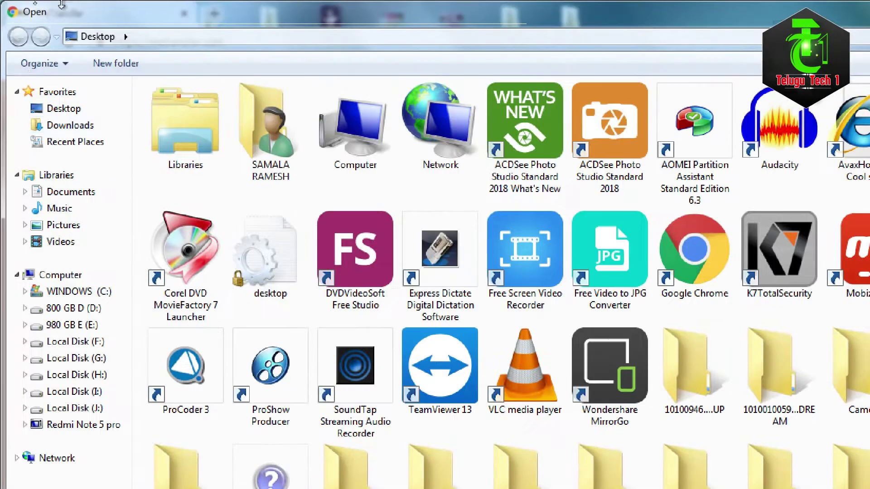
{"action": "left_click", "coordinate": [54, 111]}
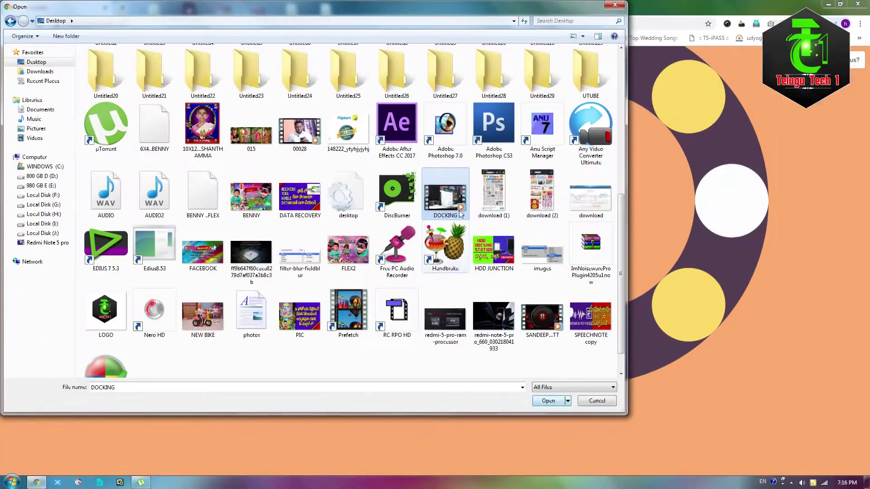
{"action": "double_click", "coordinate": [498, 219]}
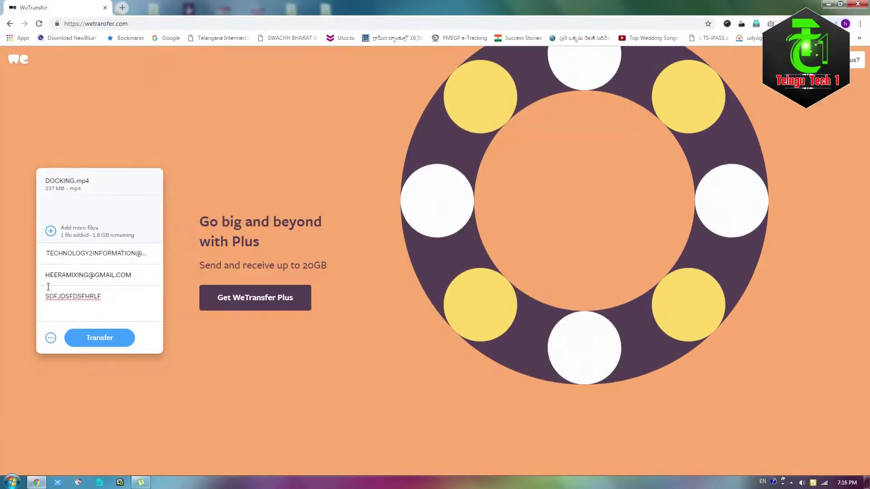
{"action": "left_click", "coordinate": [49, 232]}
{"action": "scroll", "coordinate": [617, 252], "scroll_direction": "down", "scroll_amount": 5}
{"action": "double_click", "coordinate": [493, 288]}
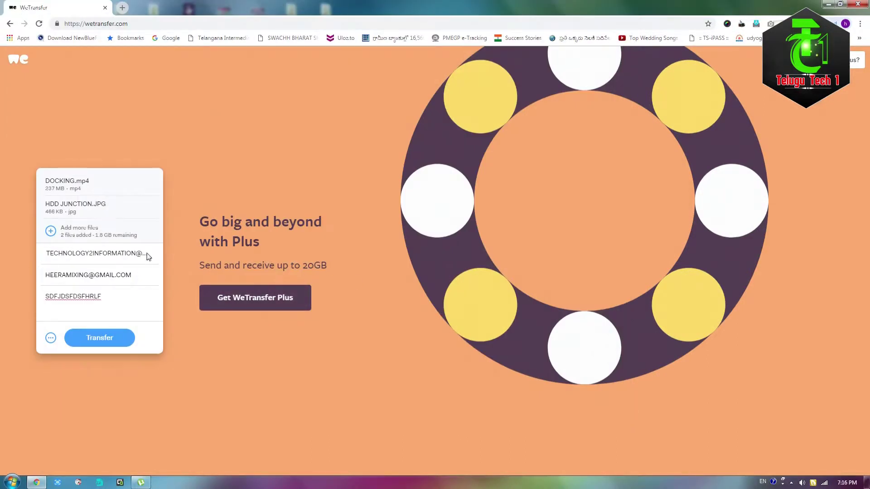
Transfer both files and wait for the 237.7 MB upload to reach 'You're done!'
{"action": "left_click", "coordinate": [91, 339]}
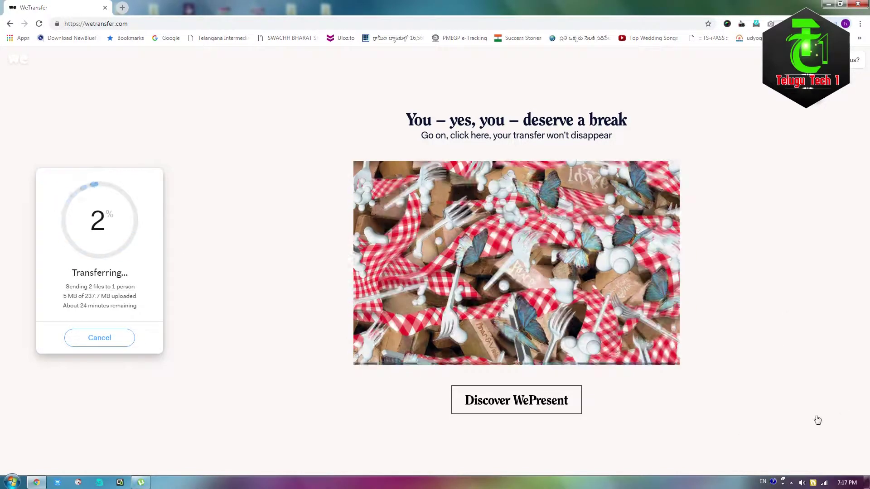
{"action": "left_click", "coordinate": [790, 483]}
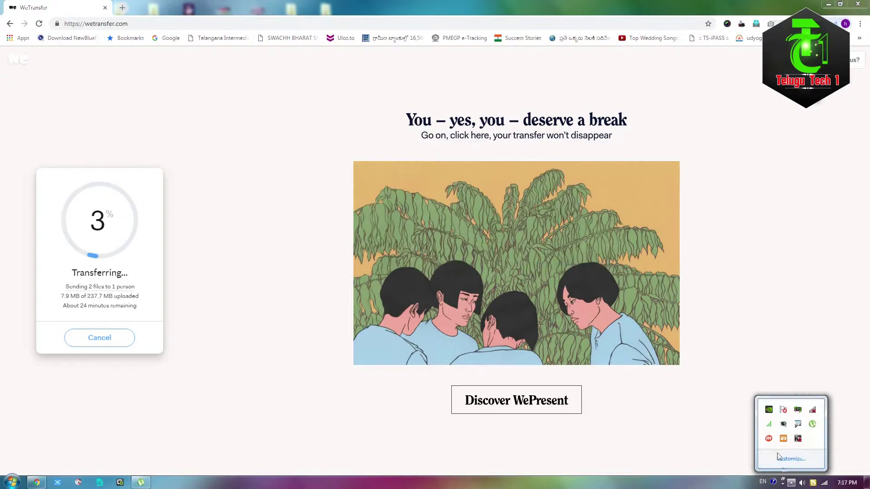
{"action": "right_click", "coordinate": [784, 424]}
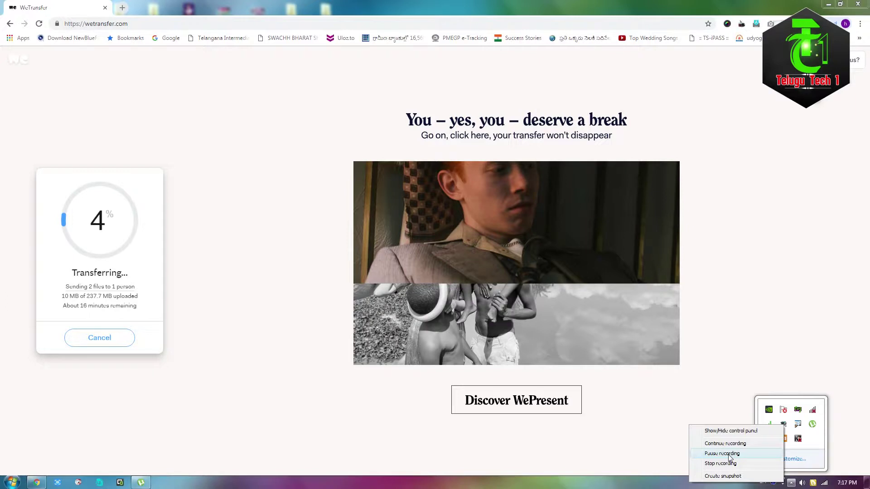
{"action": "left_click", "coordinate": [730, 453]}
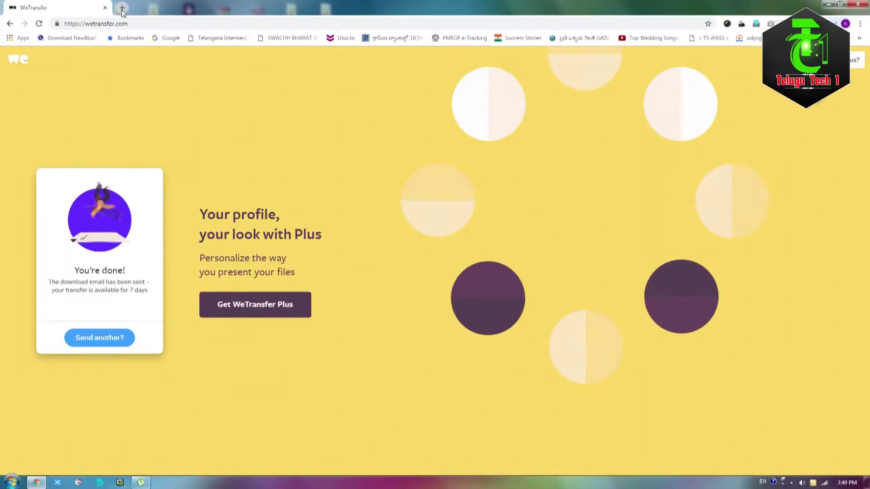
Open the Gmail inbox in a new tab, open the WeTransfer e-mail and follow its download link
{"action": "left_click", "coordinate": [122, 8]}
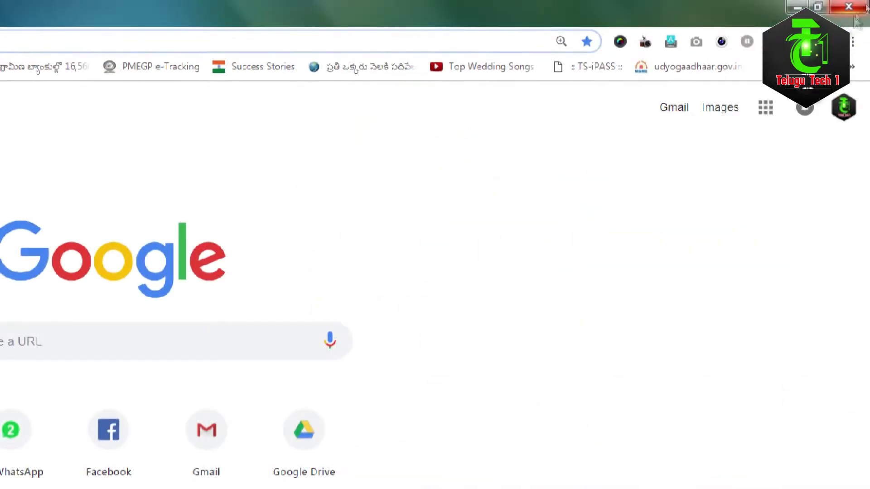
{"action": "left_click", "coordinate": [843, 108]}
{"action": "left_click", "coordinate": [644, 351]}
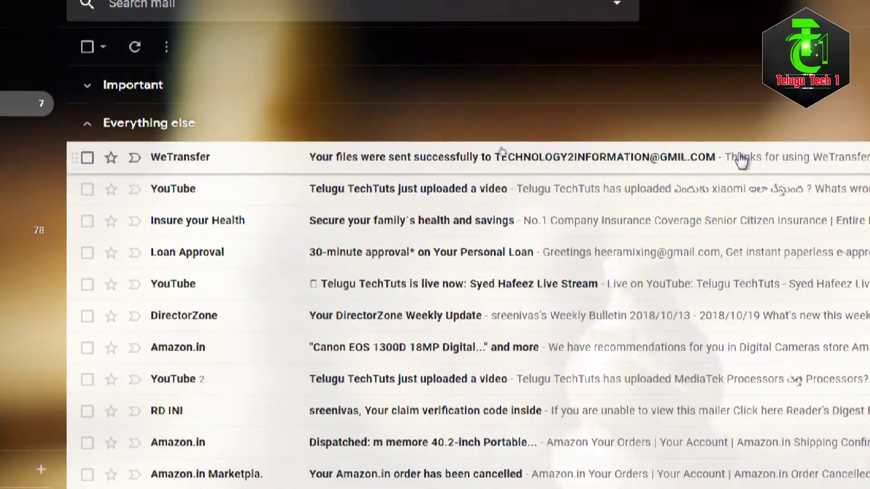
{"action": "left_click", "coordinate": [741, 160]}
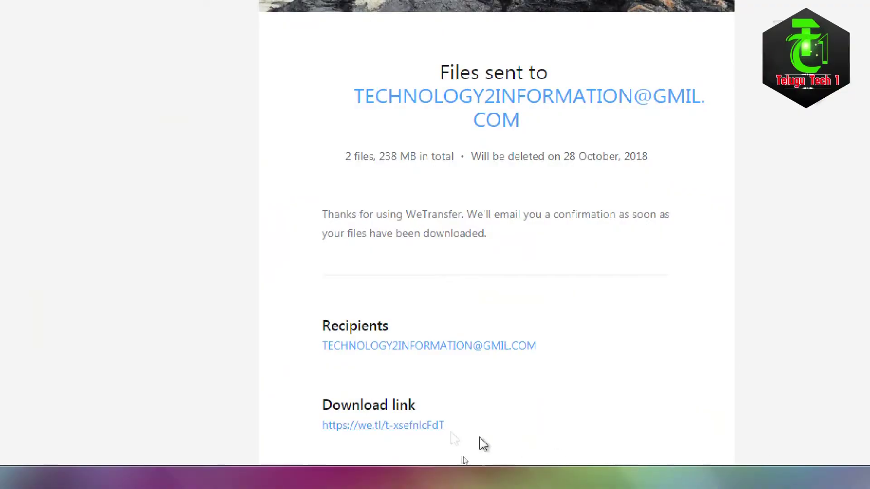
{"action": "left_click", "coordinate": [434, 426]}
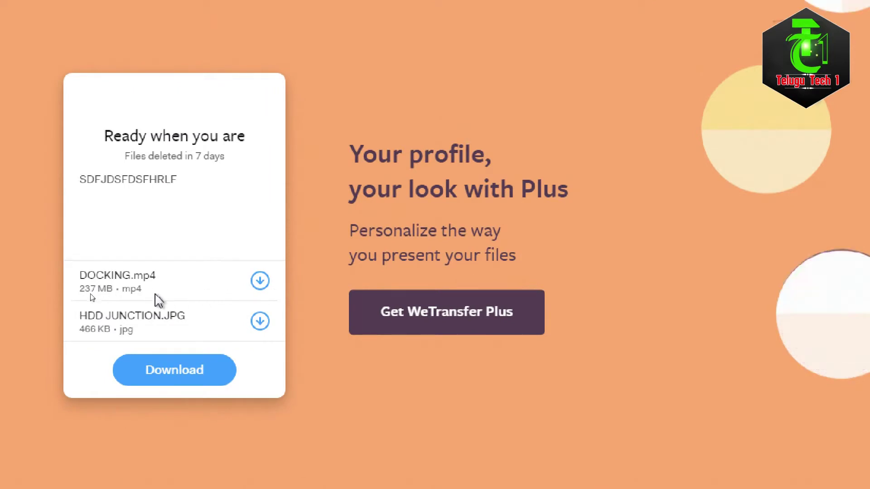
Download DOCKING.mp4 and HDD JUNCTION.JPG together as wetransfer-124b8c.zip
{"action": "left_click", "coordinate": [176, 376]}
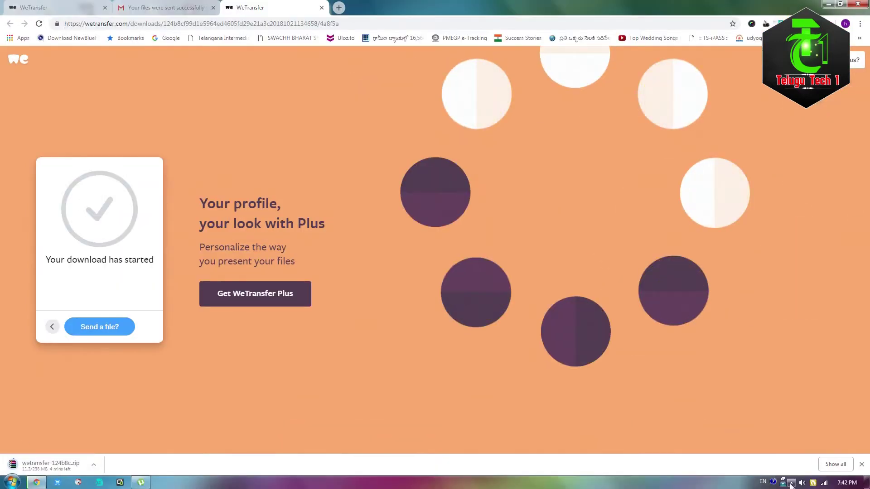
{"action": "left_click", "coordinate": [791, 482]}
{"action": "right_click", "coordinate": [781, 442]}
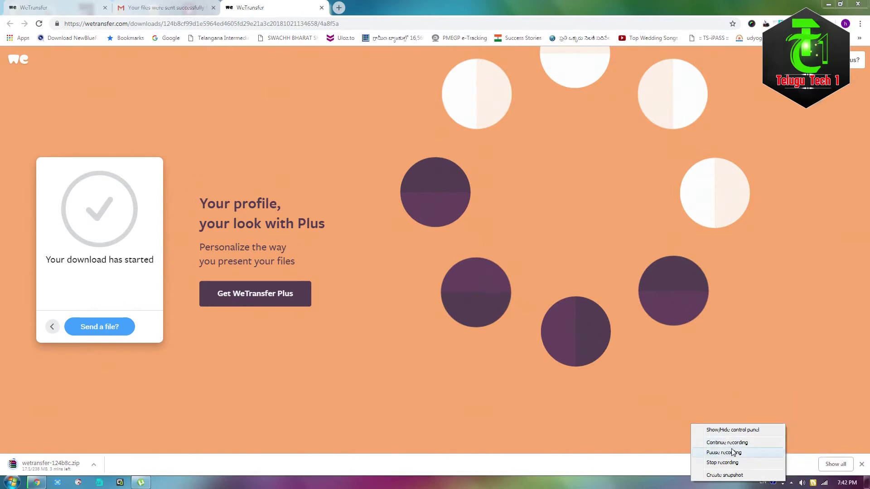
{"action": "left_click", "coordinate": [732, 452]}
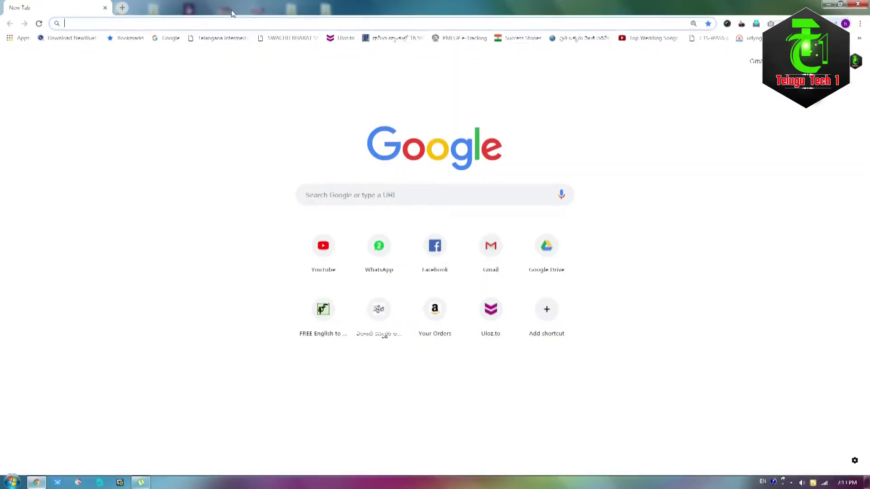
Search Google again for wetransfer and open the top WeTransfer result
{"action": "type", "text": "WETRANSF"}
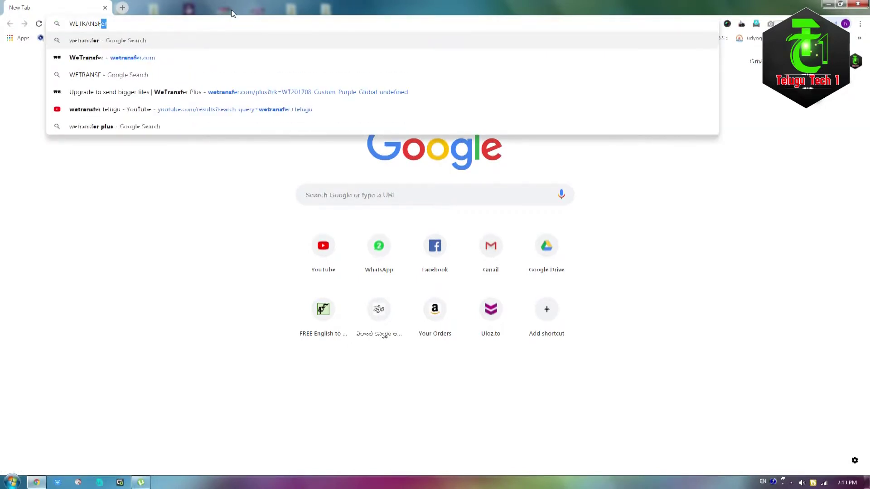
{"action": "type", "text": "ER"}
{"action": "key", "text": "Return"}
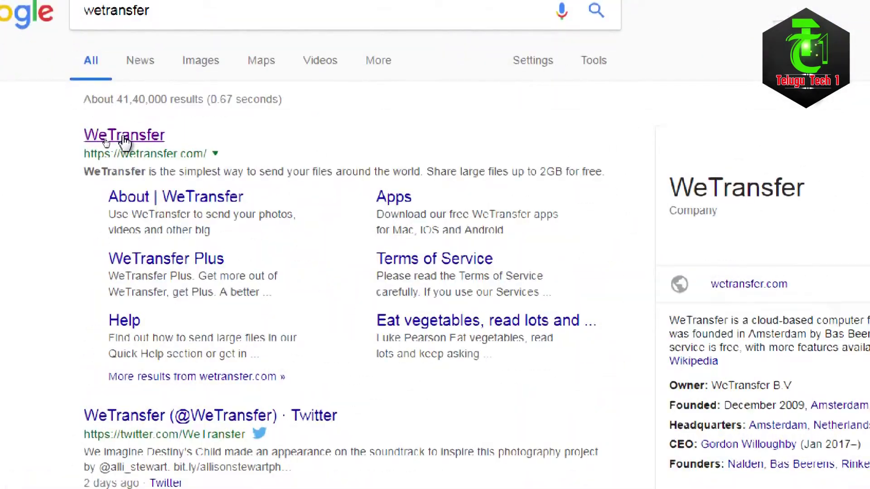
{"action": "left_click", "coordinate": [125, 140]}
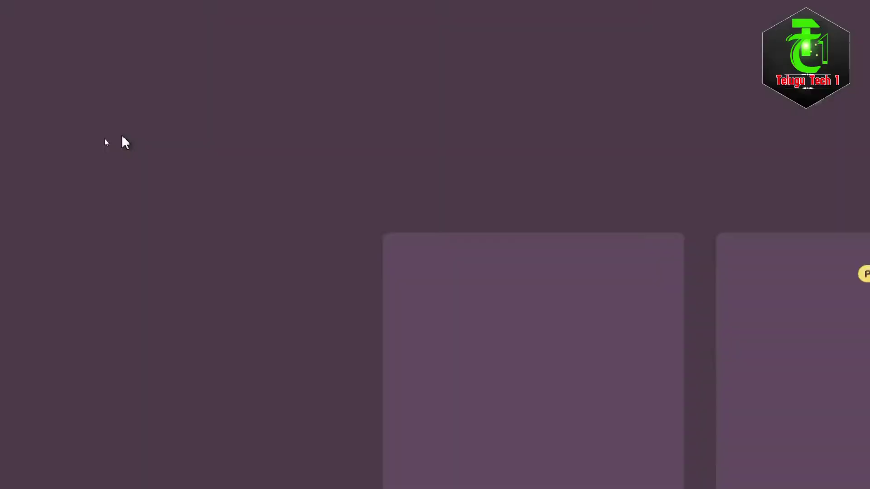